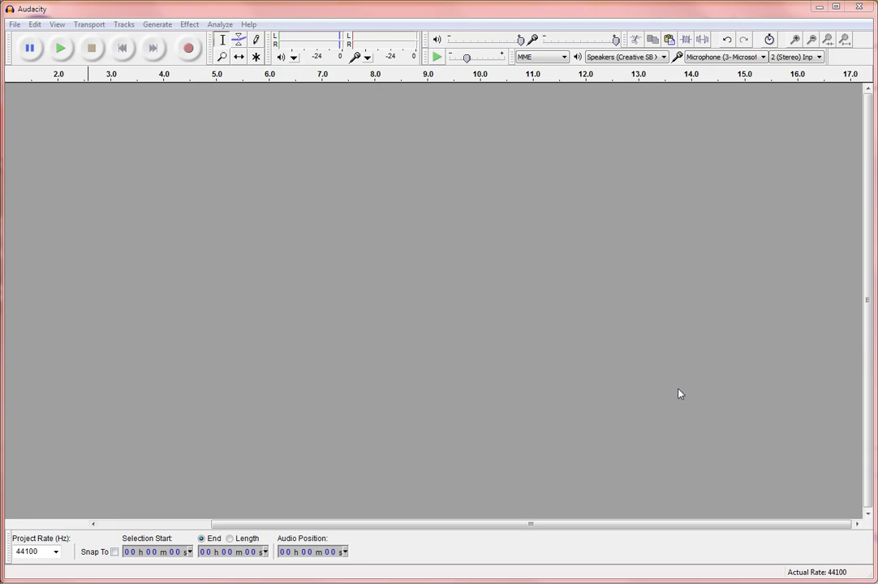
# Check Audacity's version and credits, then record about ten seconds of narration into a new stereo track.
pyautogui.click(389, 140)
pyautogui.click(246, 25)
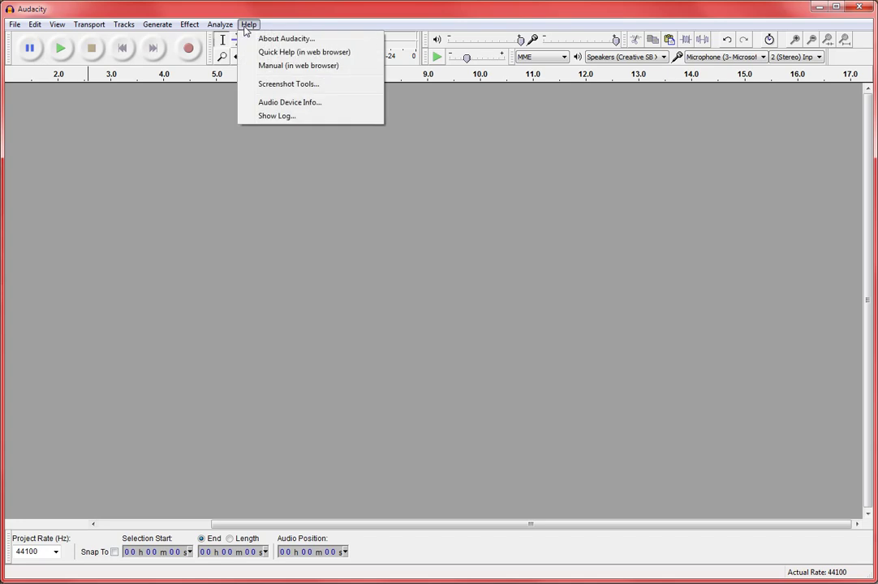
pyautogui.click(284, 42)
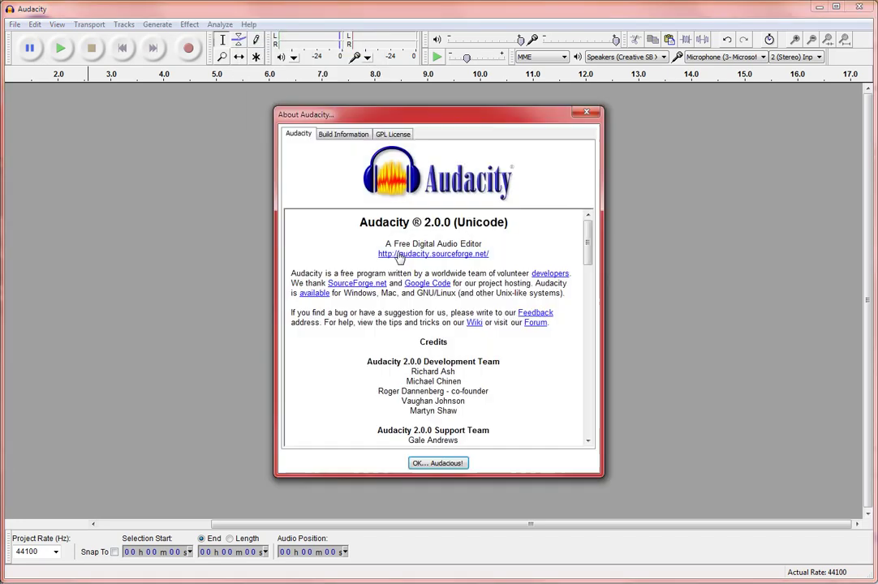
pyautogui.click(439, 463)
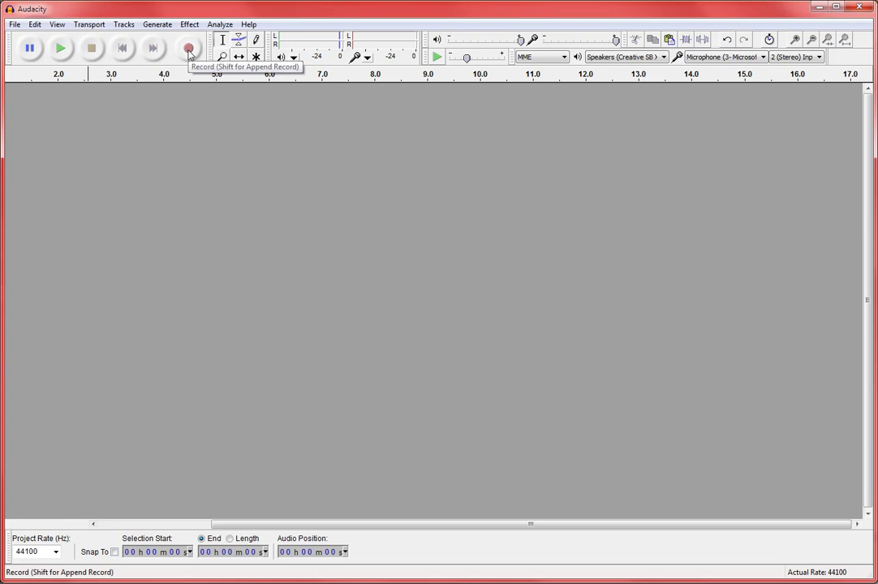
pyautogui.click(188, 50)
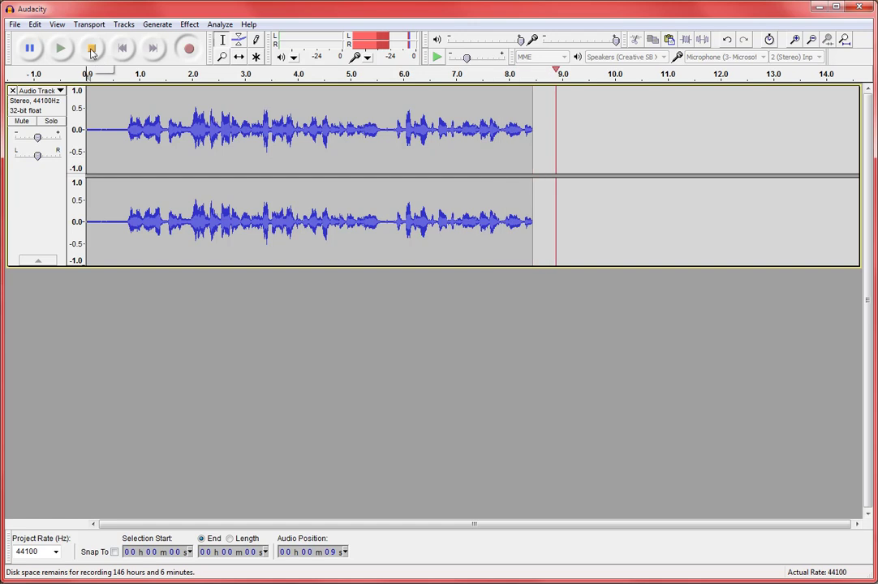
pyautogui.click(91, 51)
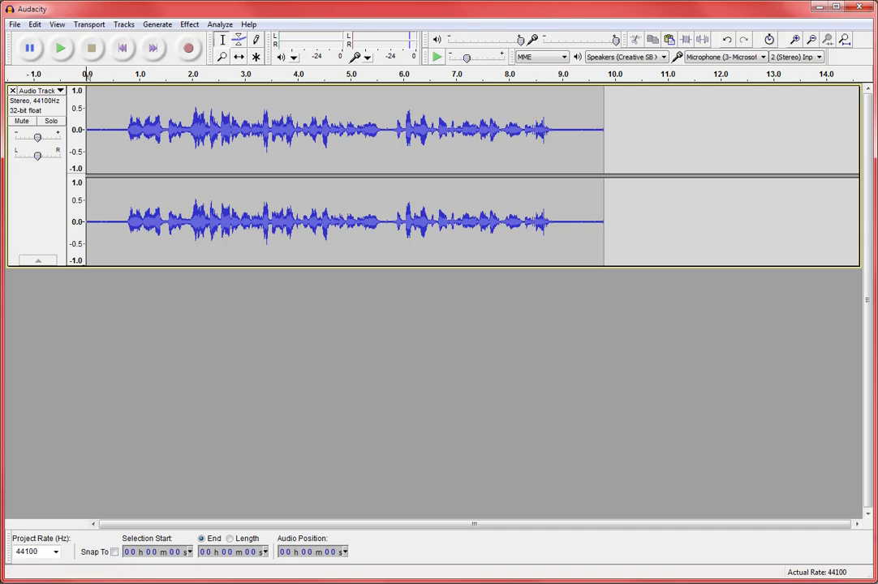
pyautogui.click(818, 61)
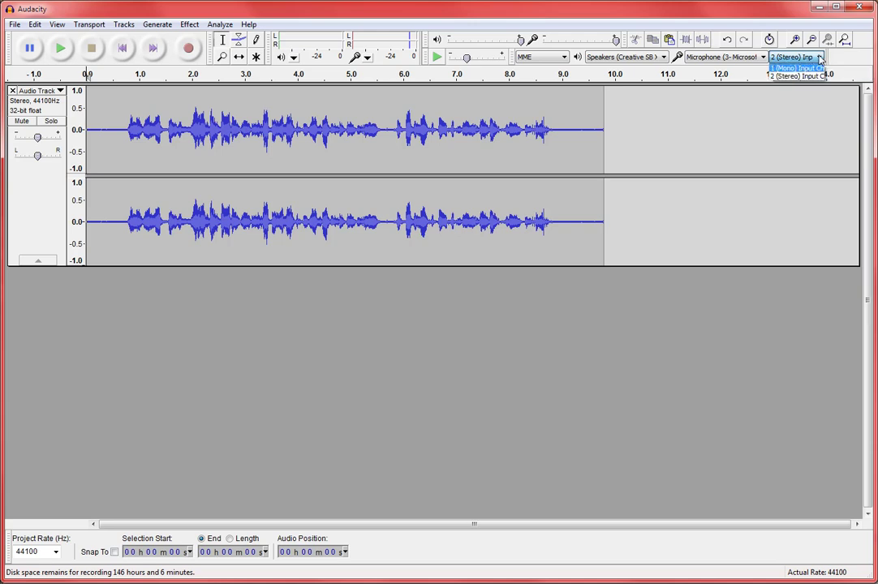
pyautogui.click(820, 58)
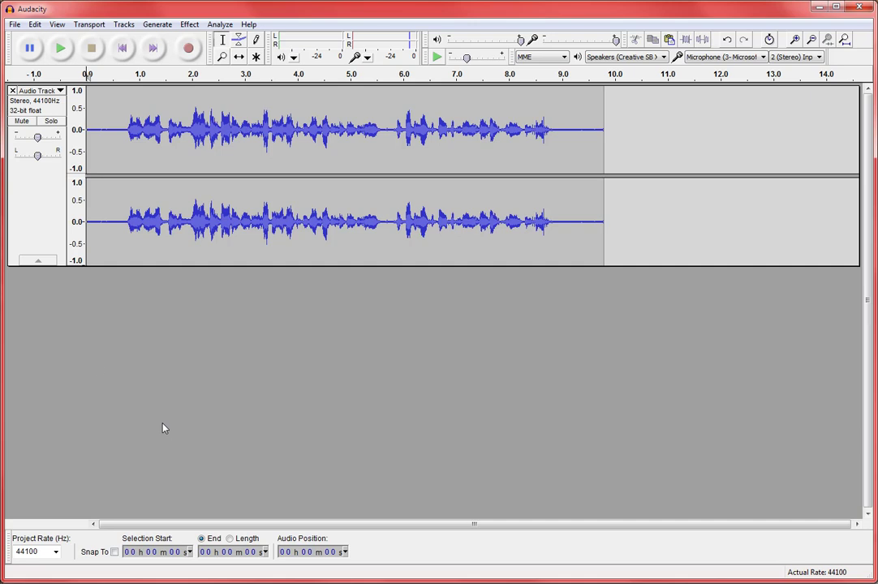
# Import Short_Flamenco.mp3 as a second stereo track below the narration.
pyautogui.click(14, 26)
pyautogui.moveTo(36, 176)
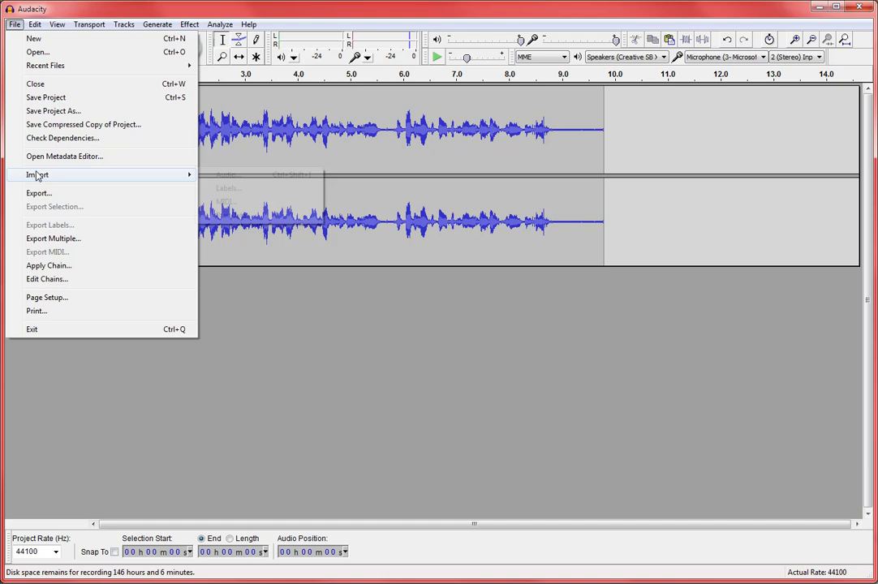
pyautogui.click(226, 176)
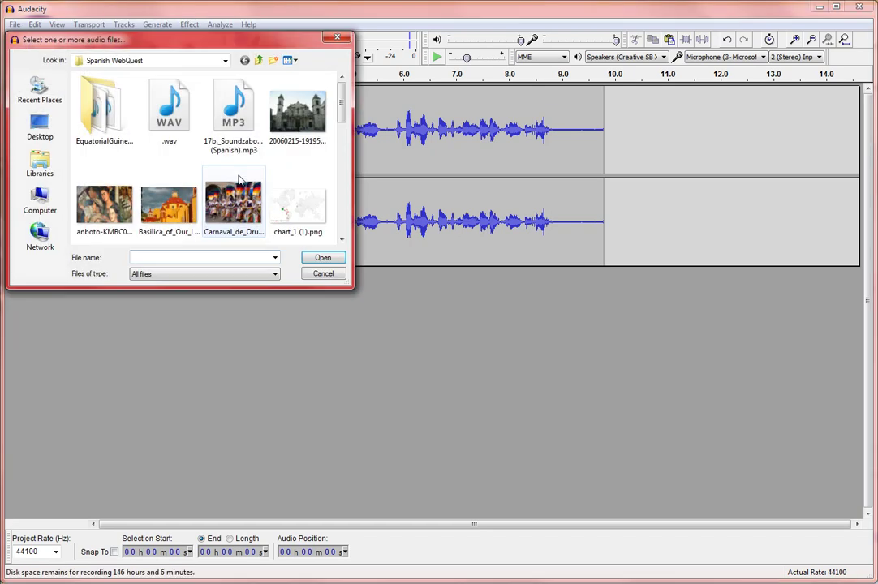
pyautogui.moveTo(343, 82); pyautogui.dragTo(341, 225)
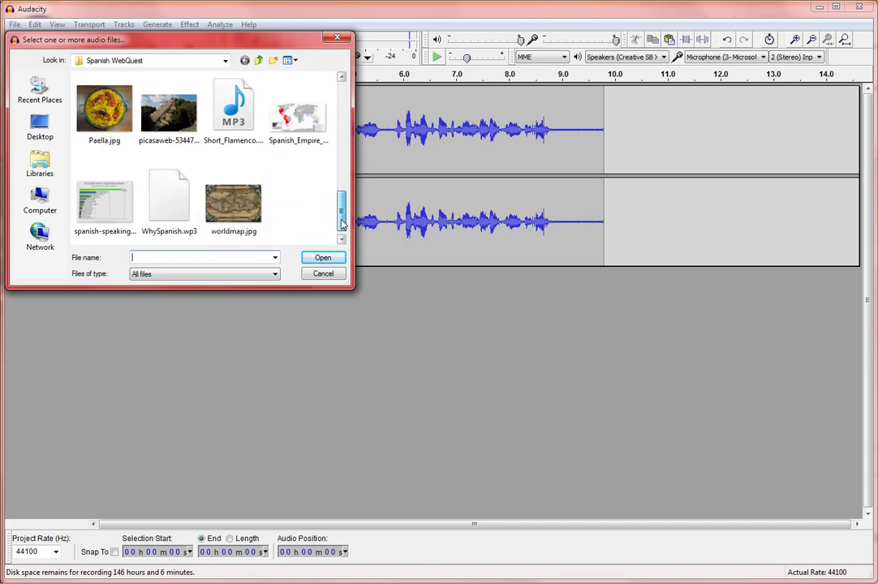
pyautogui.doubleClick(233, 114)
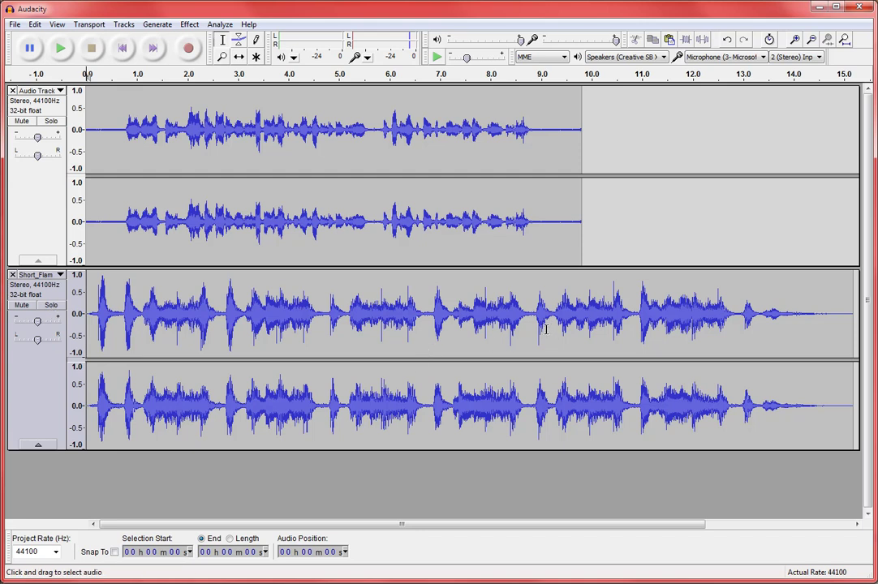
# Solo the Short_Flam music track, play it back, and select it from about 9 s to the end.
pyautogui.click(51, 306)
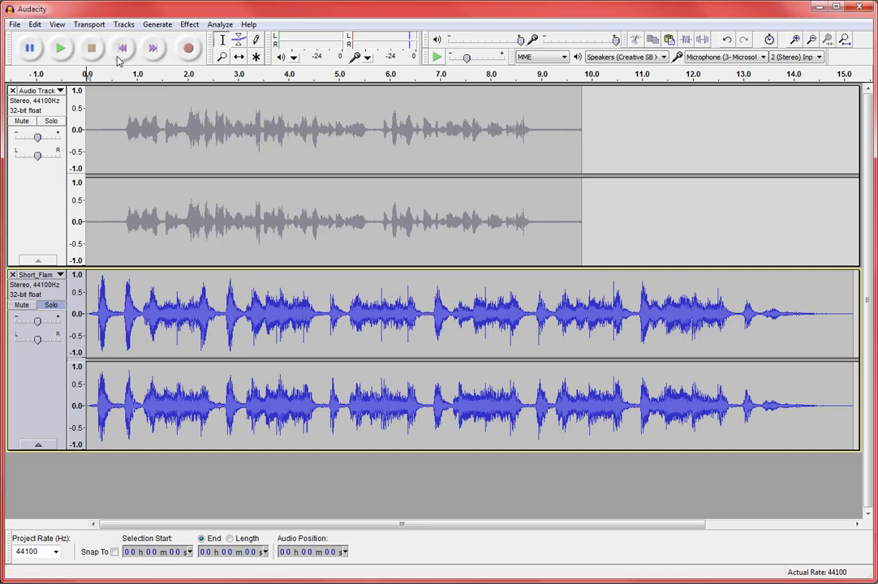
pyautogui.click(59, 51)
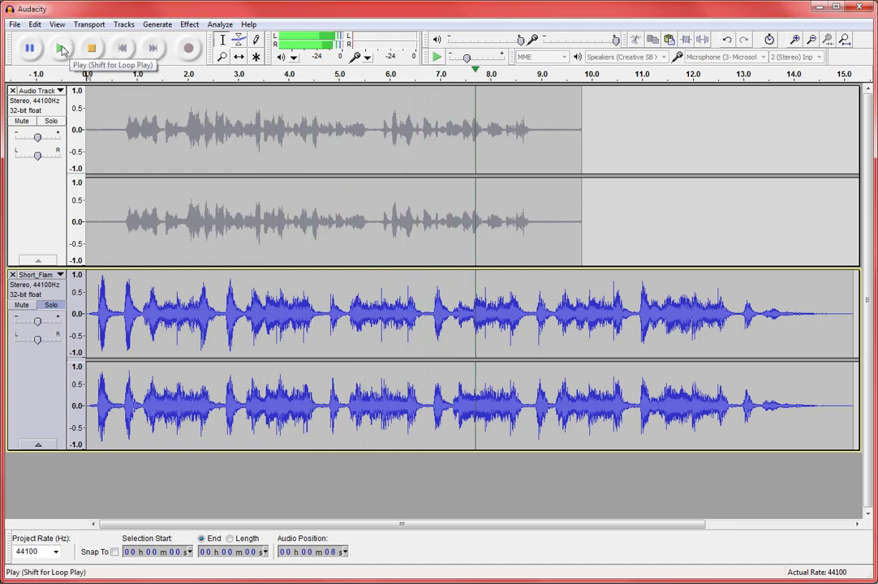
pyautogui.click(92, 48)
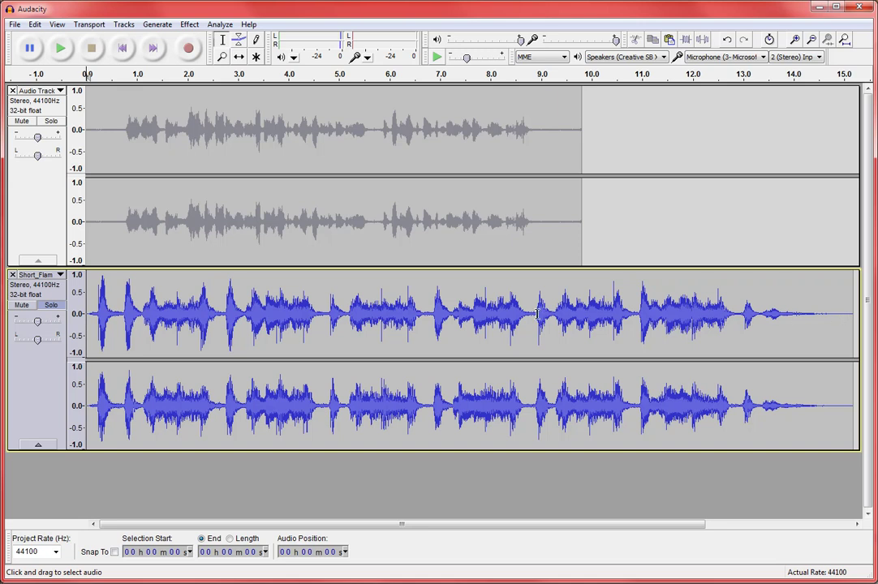
pyautogui.moveTo(531, 314); pyautogui.dragTo(850, 322)
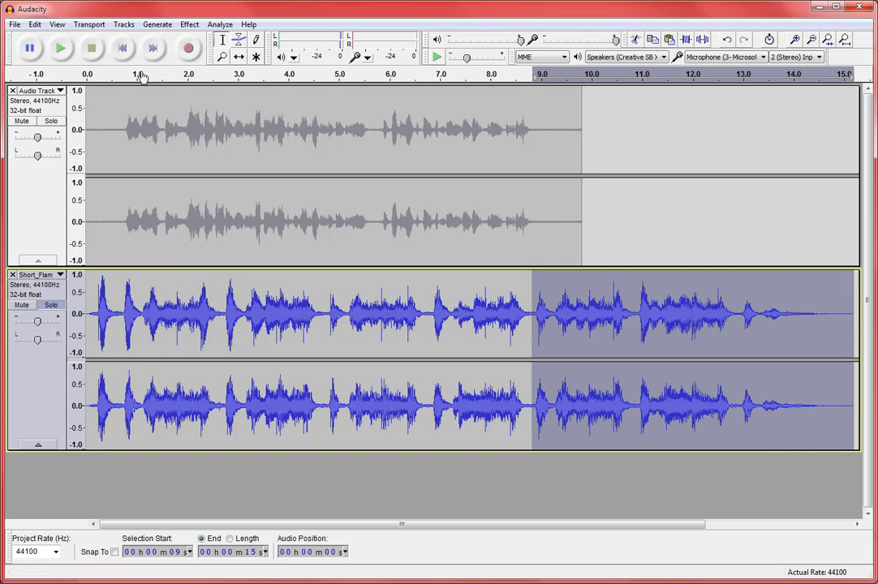
# Copy the selected music, unsolo the Short_Flam track, and place the cursor at 0 s of the narration.
pyautogui.click(36, 25)
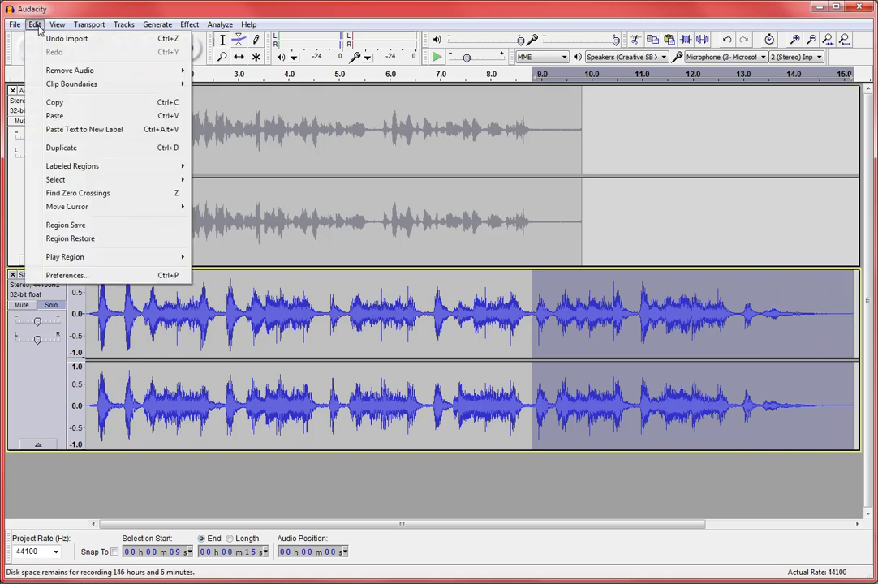
pyautogui.click(55, 103)
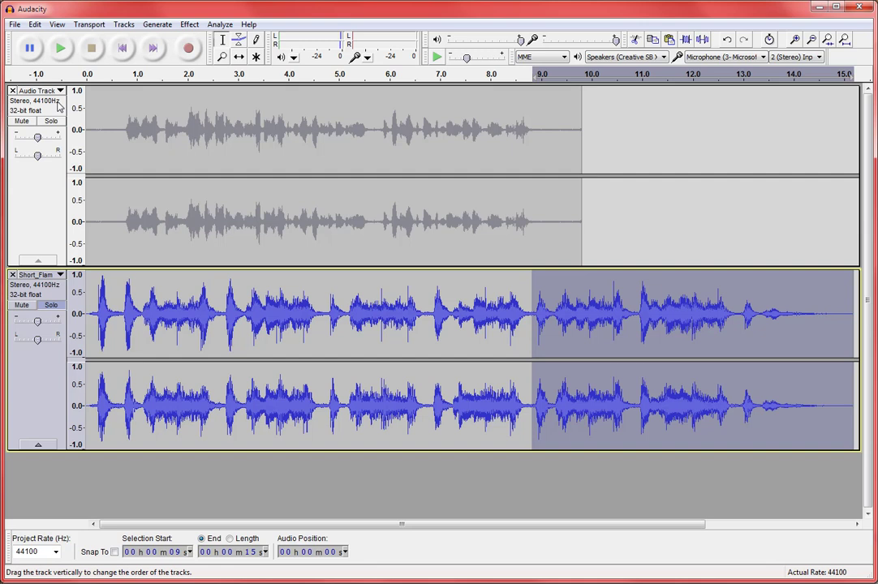
pyautogui.click(51, 306)
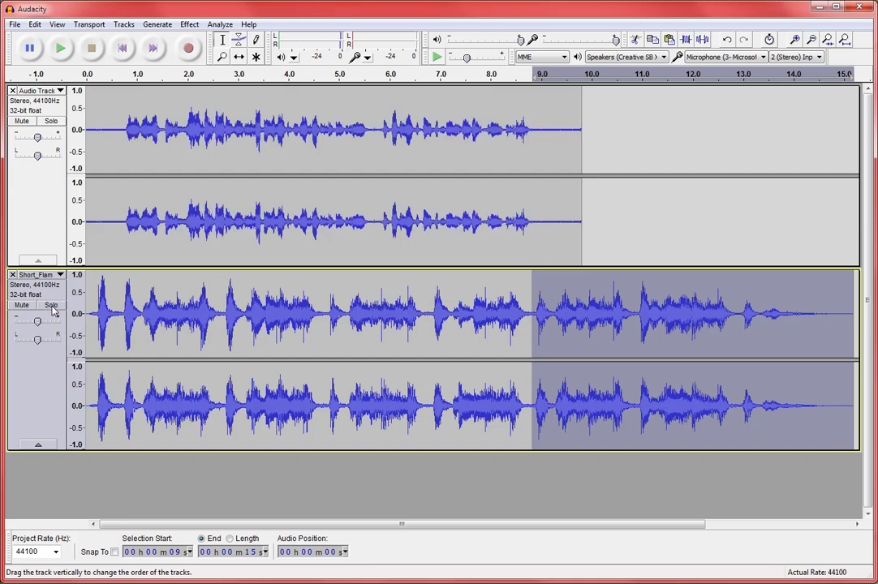
pyautogui.click(86, 124)
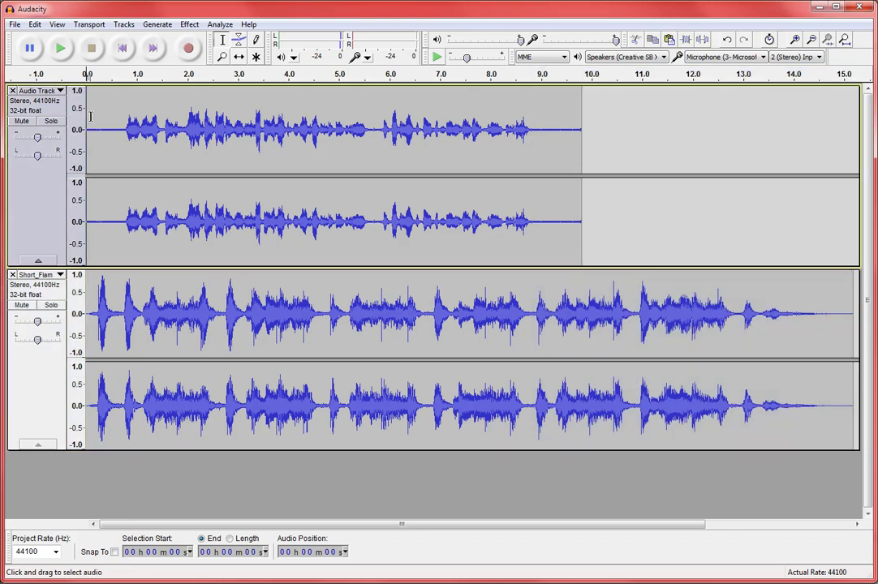
# Paste the music clip at 0 s before the narration and set the cursor at 16 s.
pyautogui.click(35, 24)
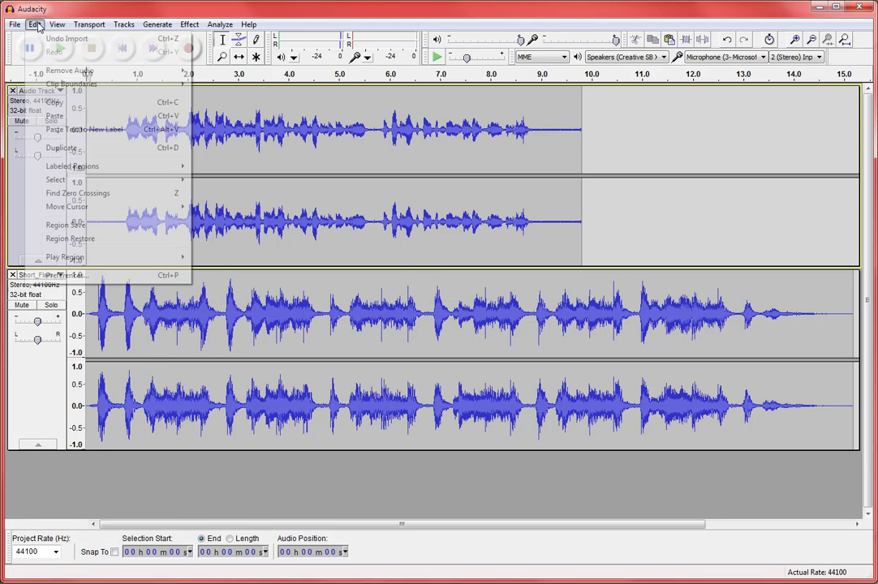
pyautogui.click(51, 116)
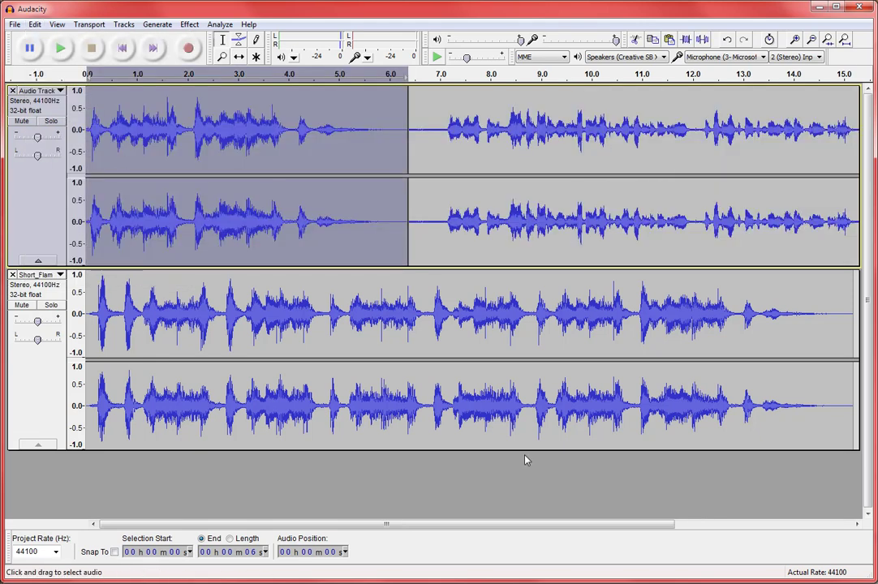
pyautogui.moveTo(340, 524); pyautogui.dragTo(510, 528)
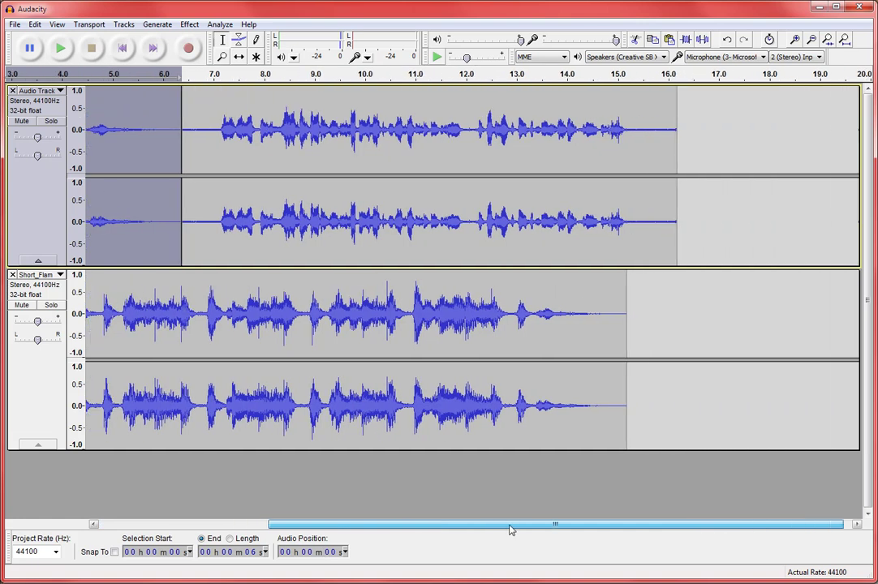
pyautogui.click(677, 127)
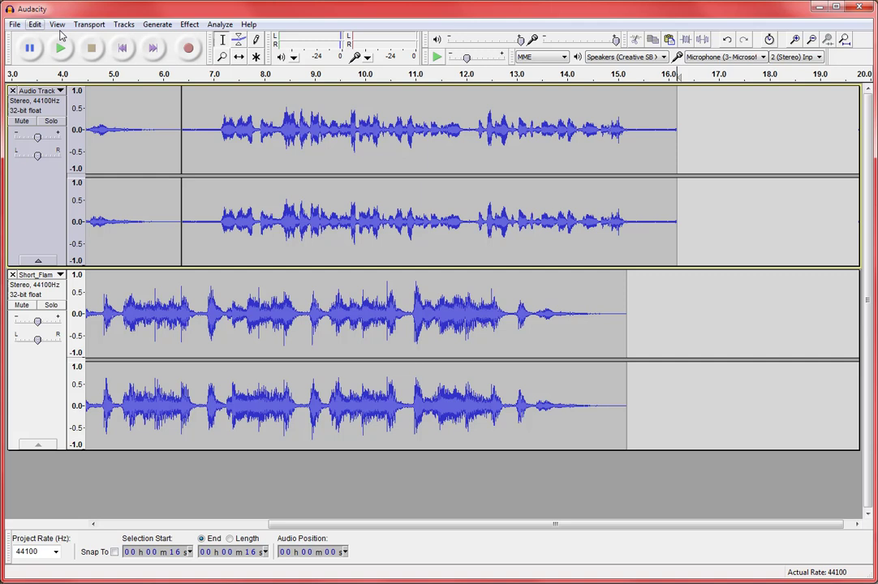
# Paste the music clip again at 16 s after the narration, then clear the selection.
pyautogui.click(33, 26)
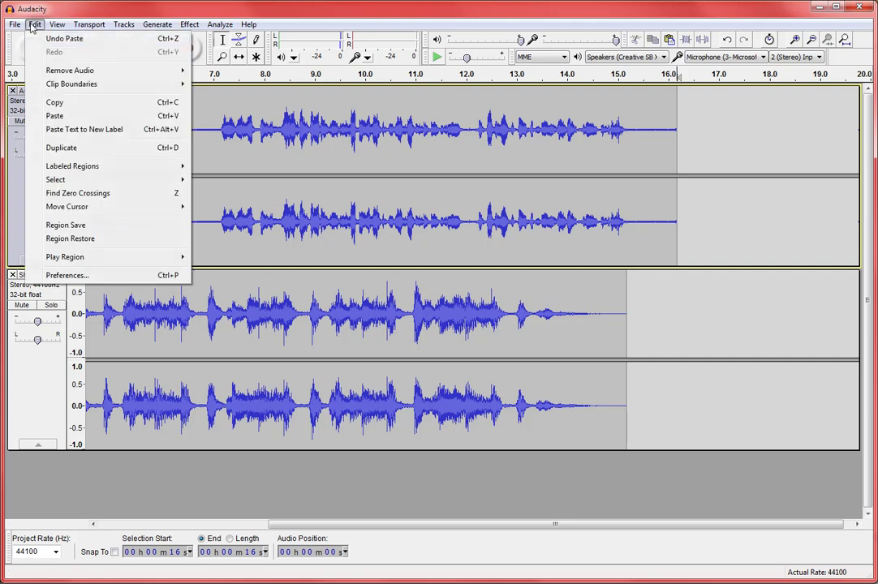
pyautogui.click(54, 116)
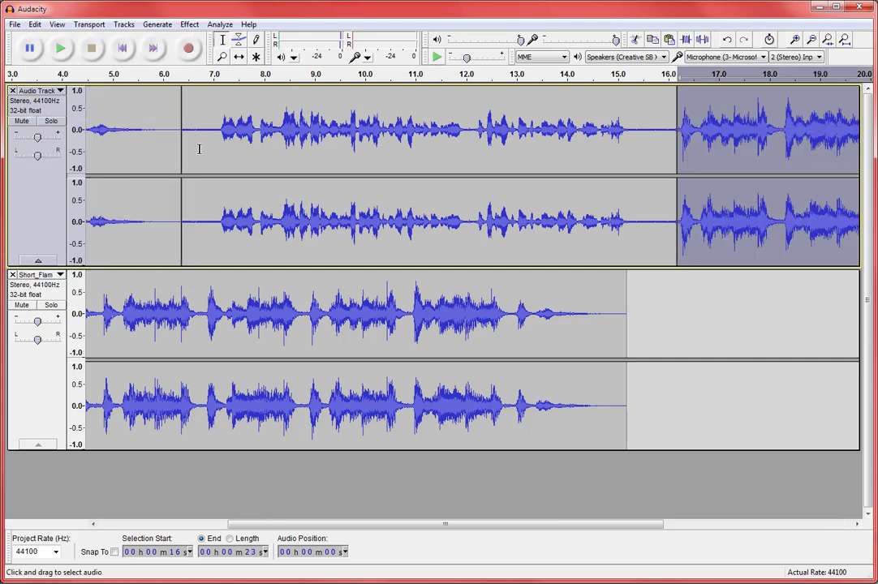
pyautogui.doubleClick(158, 105)
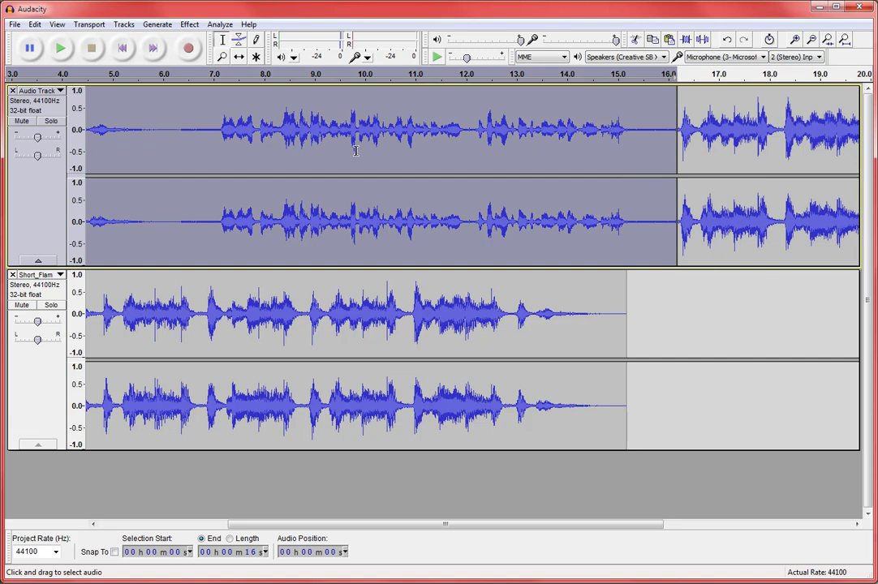
pyautogui.hotkey('shift', 'End')
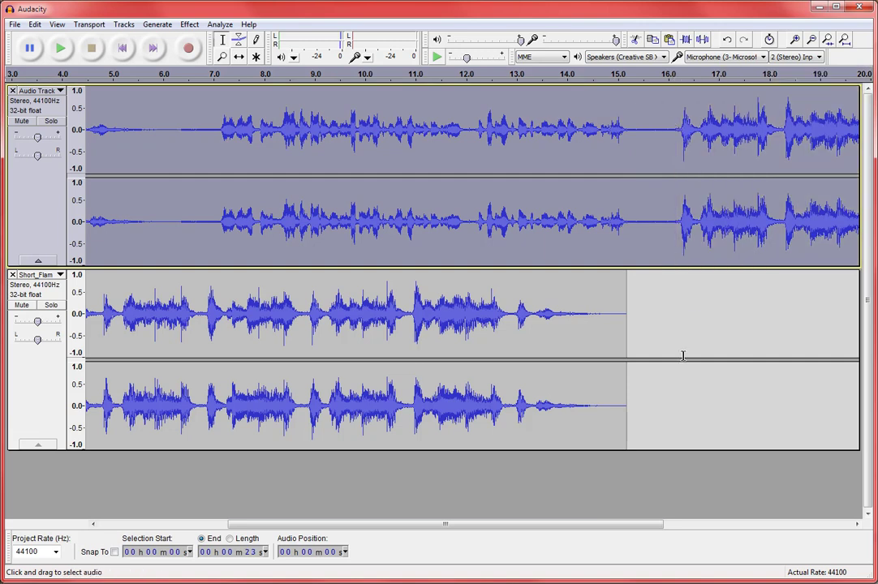
pyautogui.click(602, 499)
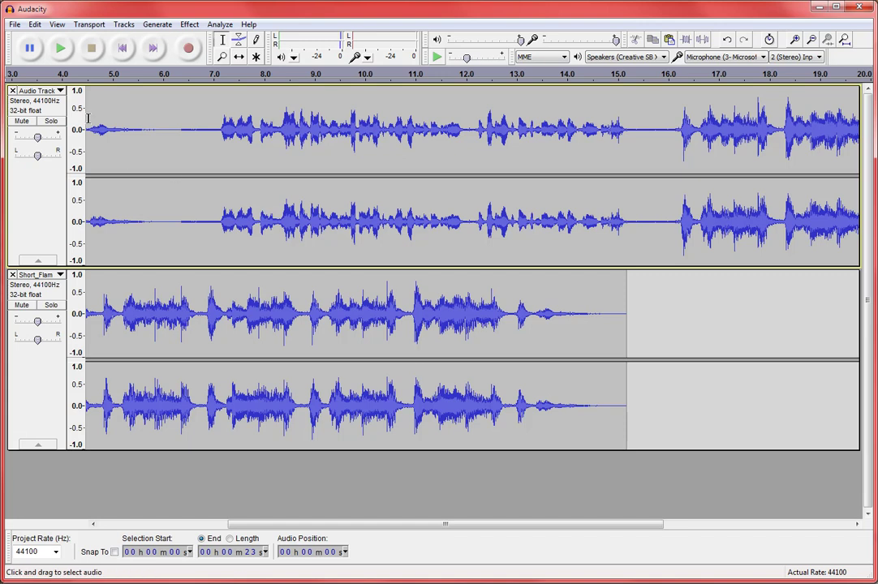
# Play the edited Audio Track from 0 s to check it, then remove the Short_Flam music track.
pyautogui.moveTo(314, 525); pyautogui.dragTo(182, 533)
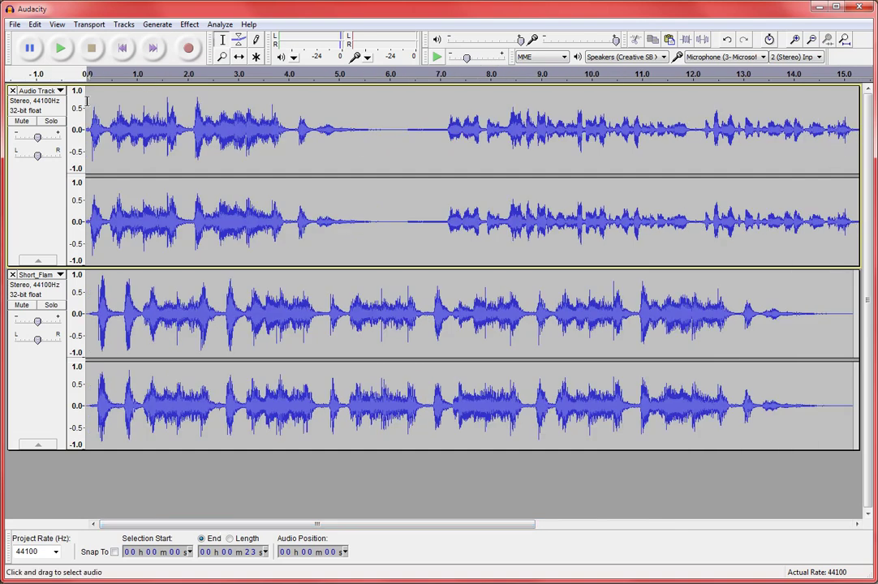
pyautogui.click(87, 101)
pyautogui.click(58, 51)
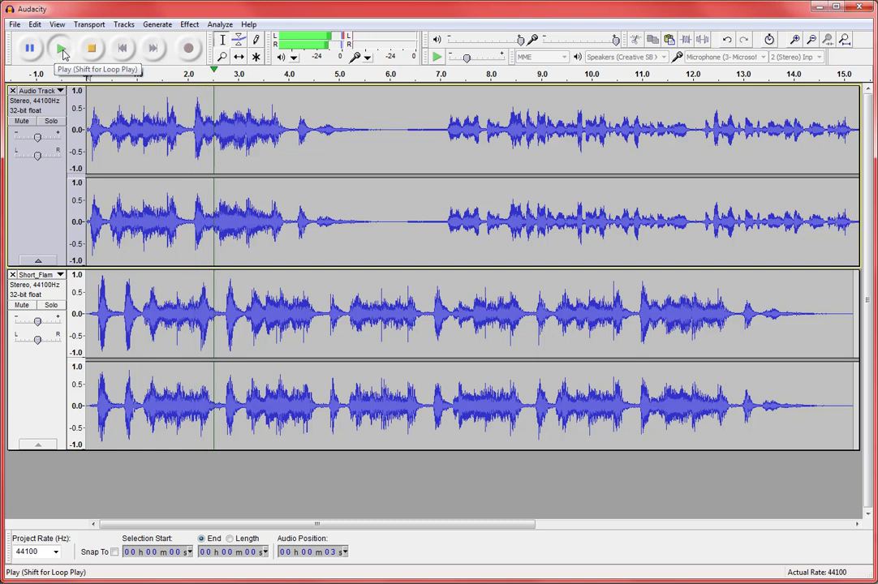
pyautogui.click(63, 54)
pyautogui.click(97, 49)
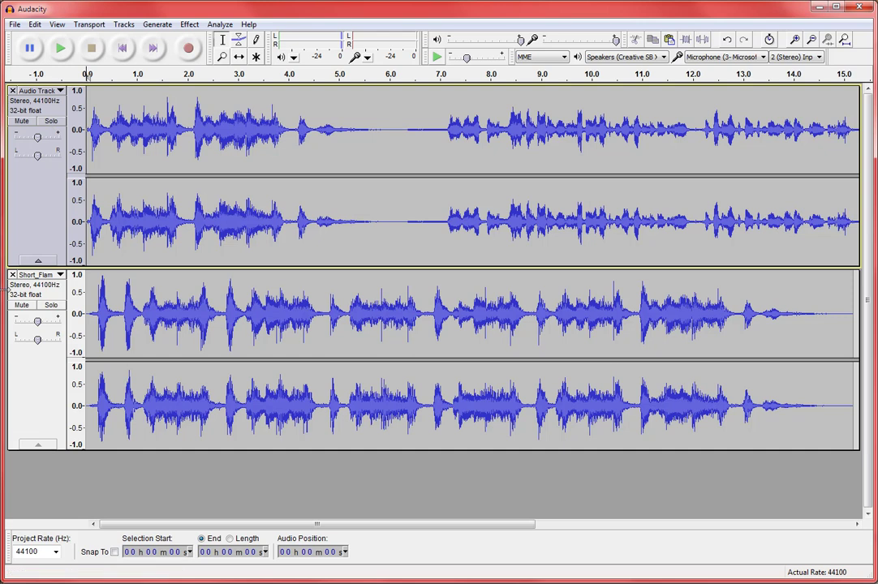
pyautogui.click(12, 275)
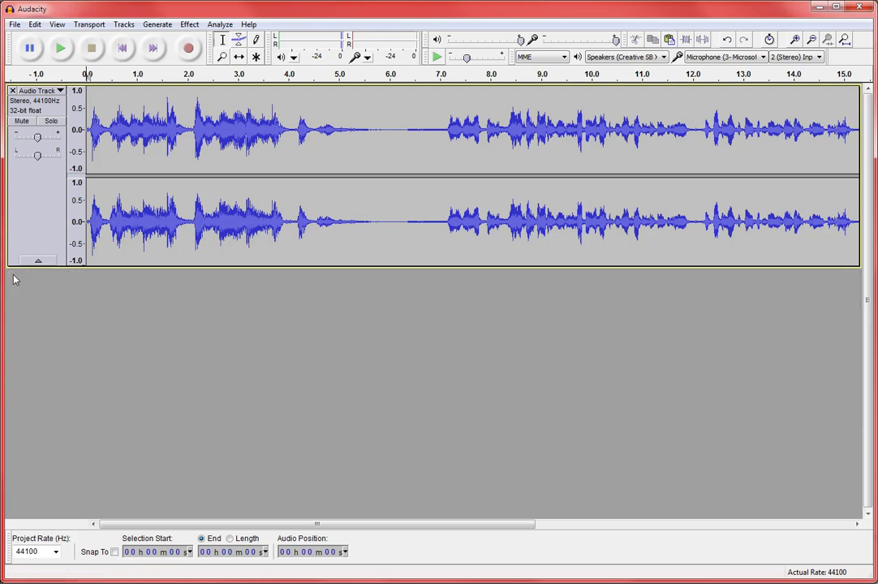